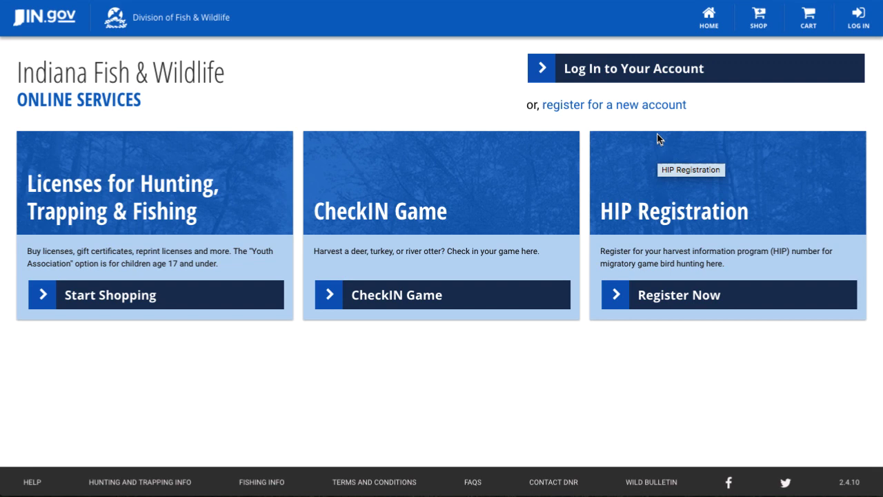
Fill in and submit the new-account registration form
click(616, 107)
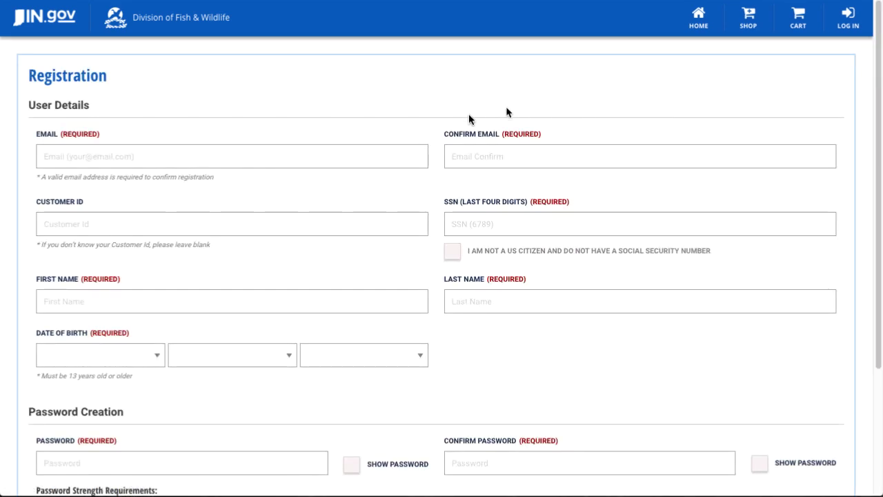
scroll(343, 178, down, 5)
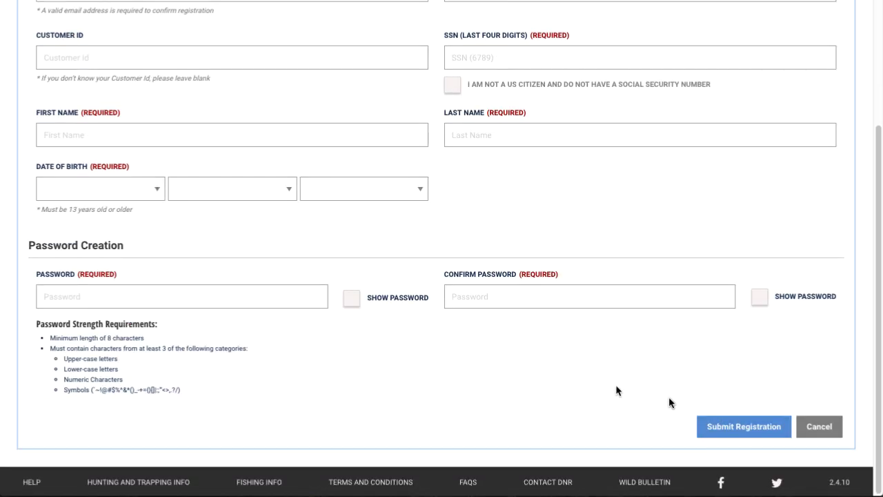
click(729, 430)
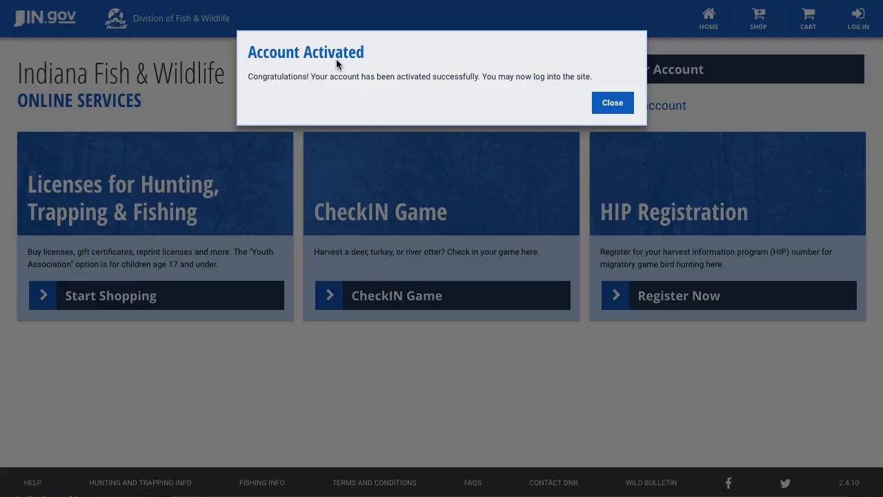
Dismiss the activation message, accept responsibility with I AGREE, and save the profile
click(615, 103)
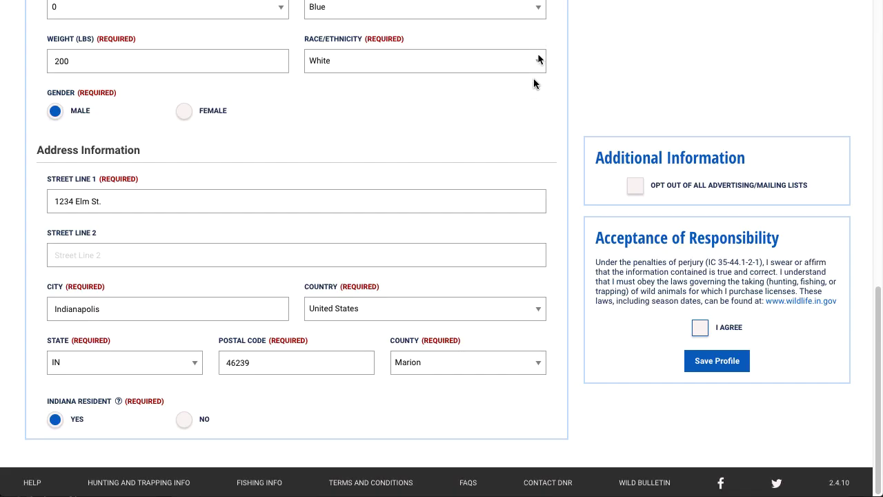
click(701, 329)
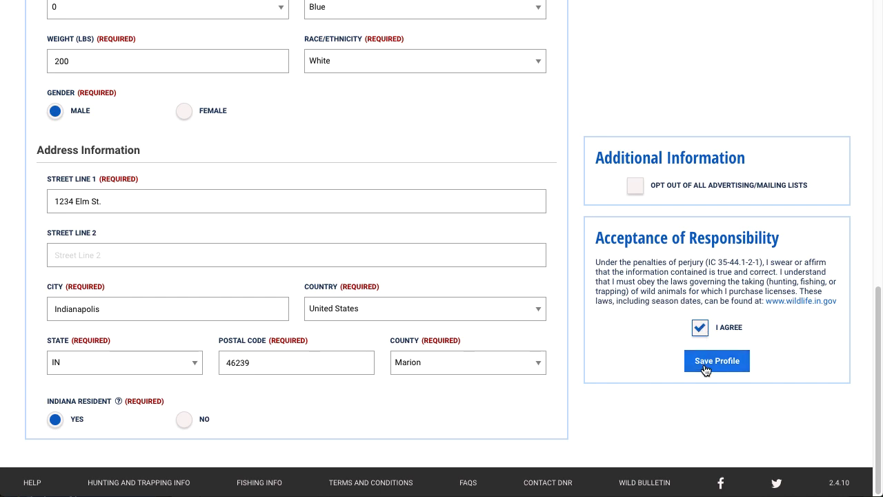
click(705, 365)
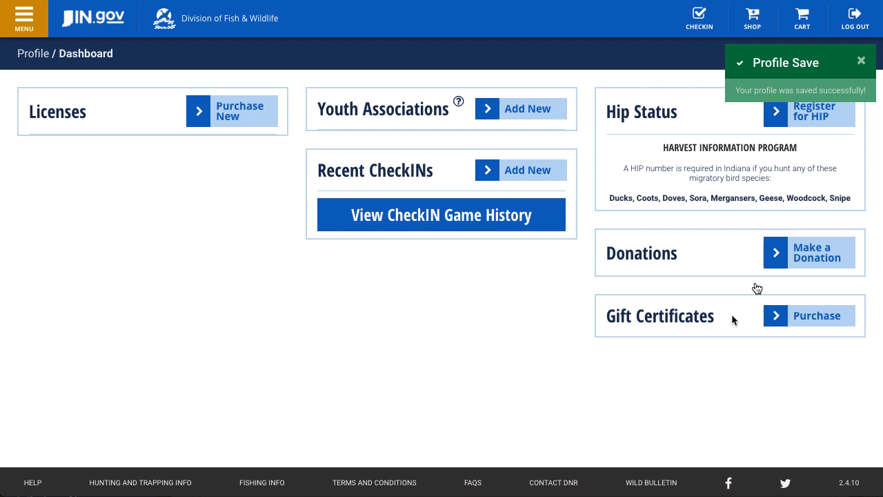
Add the 2017 Res. Deer Archery license ($24.00) to the cart from Purchase New
click(862, 62)
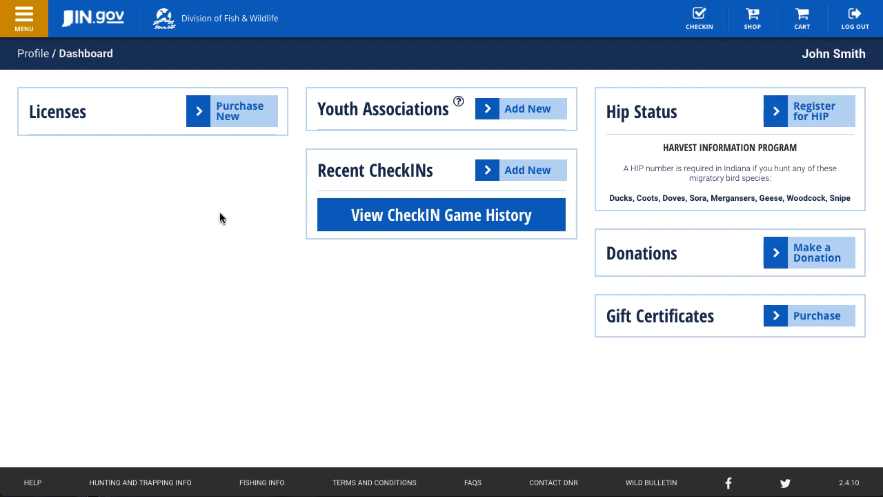
click(223, 114)
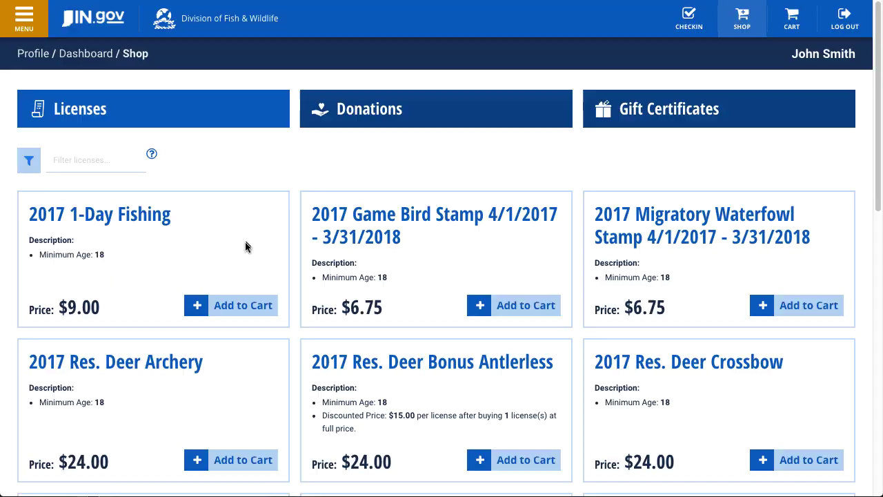
scroll(246, 248, down, 3)
scroll(247, 255, up, 3)
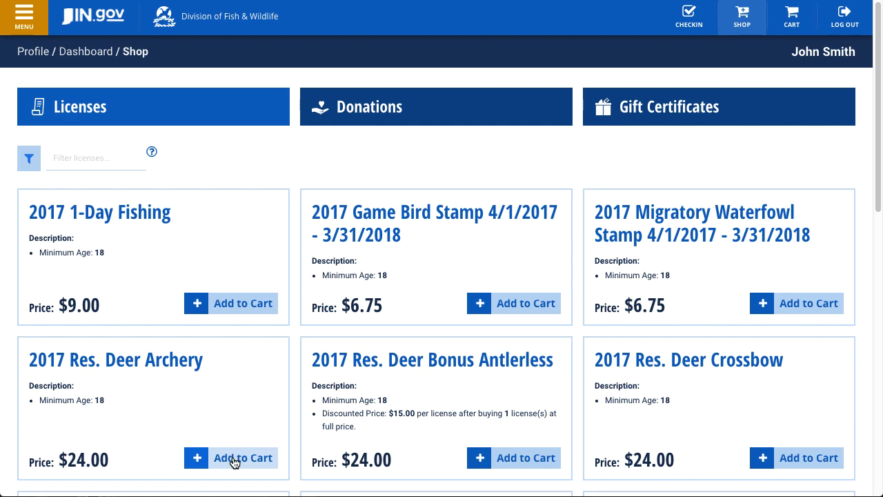
click(233, 460)
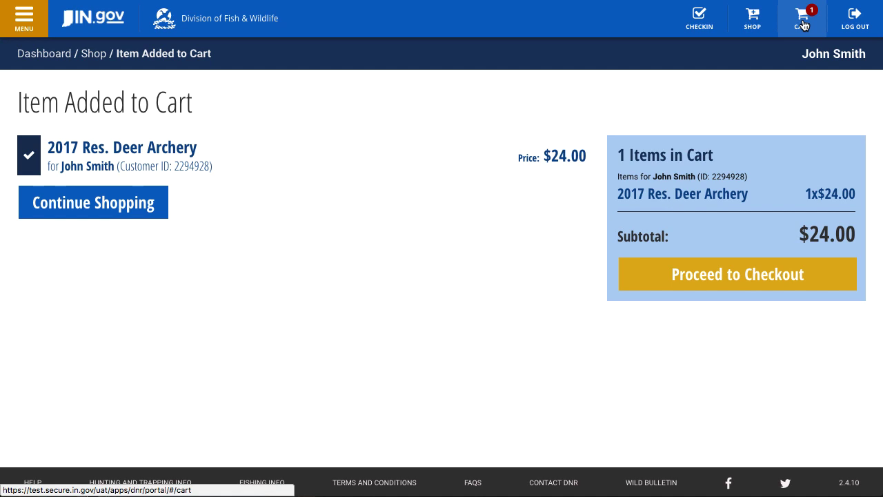
Add a $100.00 gift certificate to the cart from the Gift Certificates options
click(803, 24)
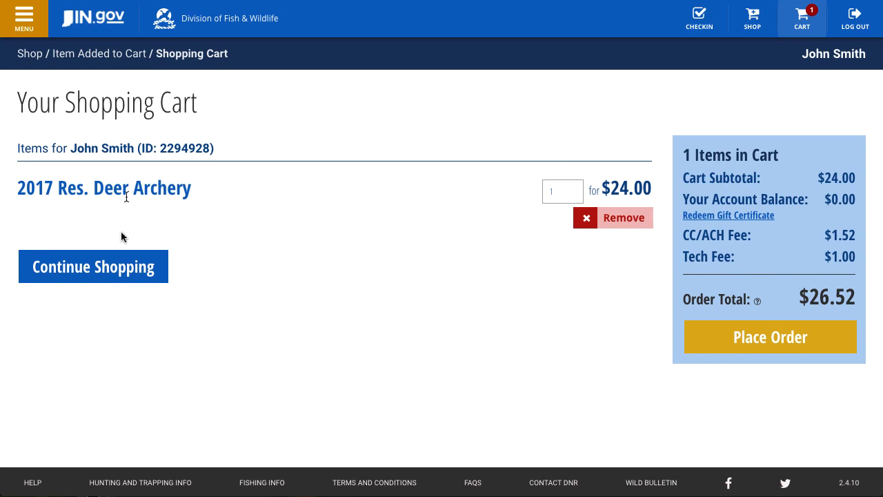
click(118, 266)
click(641, 115)
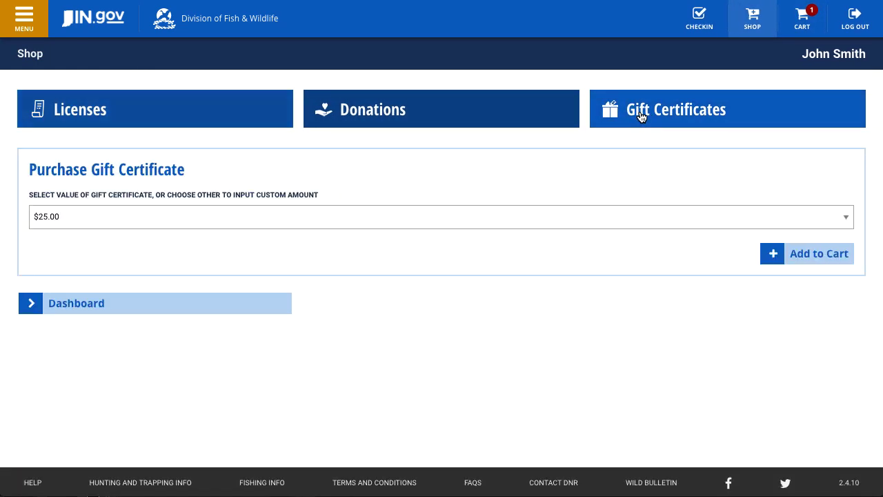
click(565, 218)
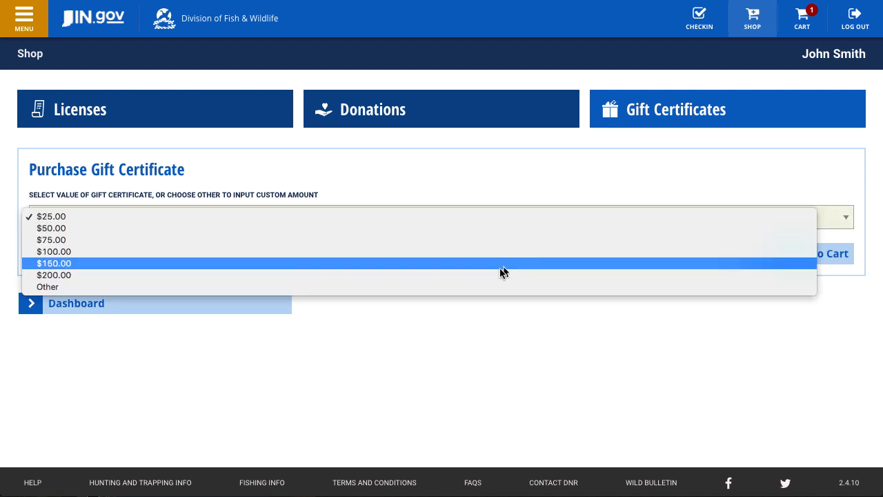
click(495, 252)
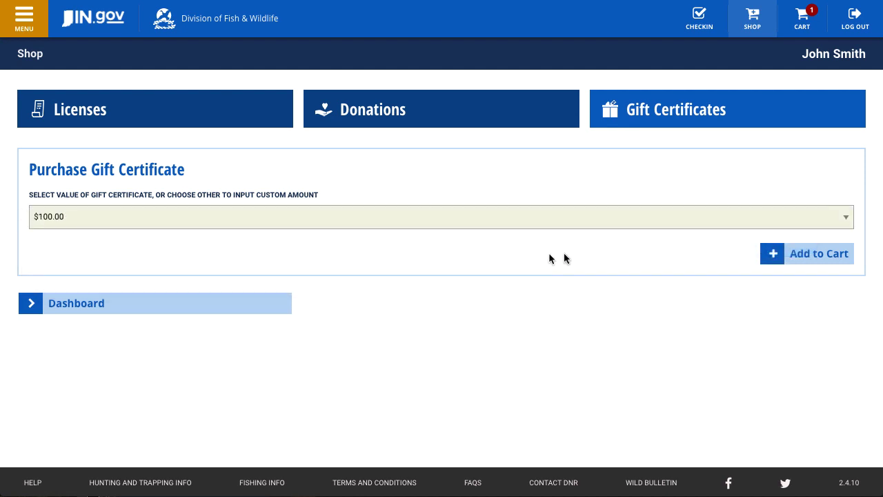
click(797, 256)
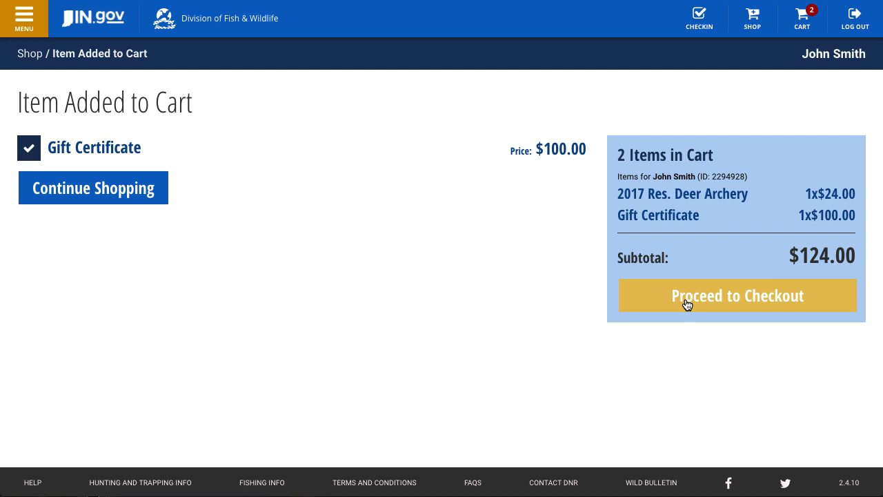
Check out and place the order for the license and gift certificate
click(687, 304)
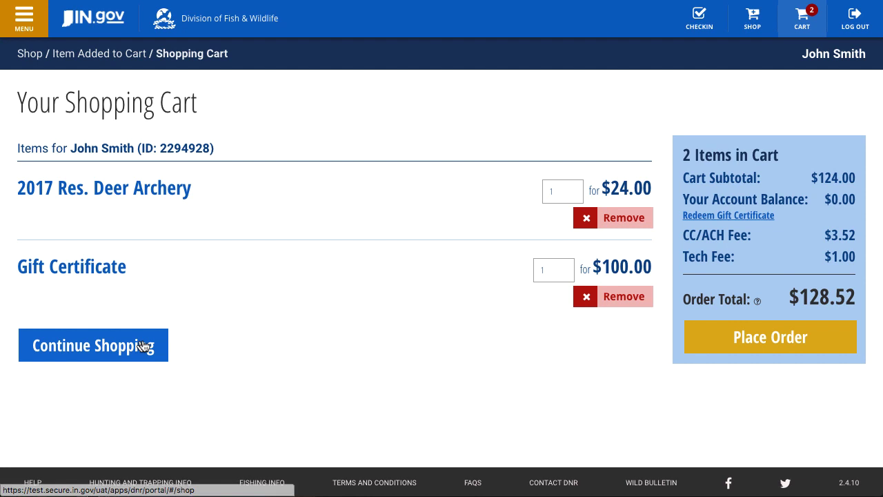
click(725, 333)
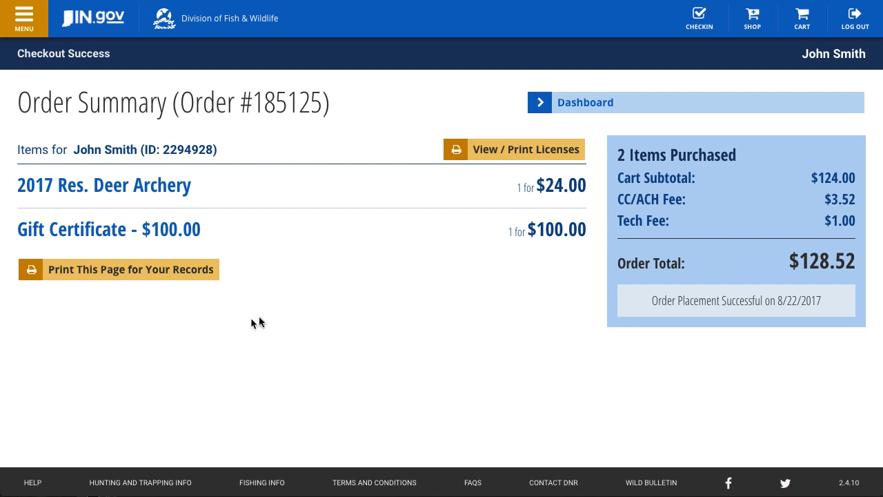
Go back to the dashboard listing the 2017 Res. Deer Archery license
click(579, 104)
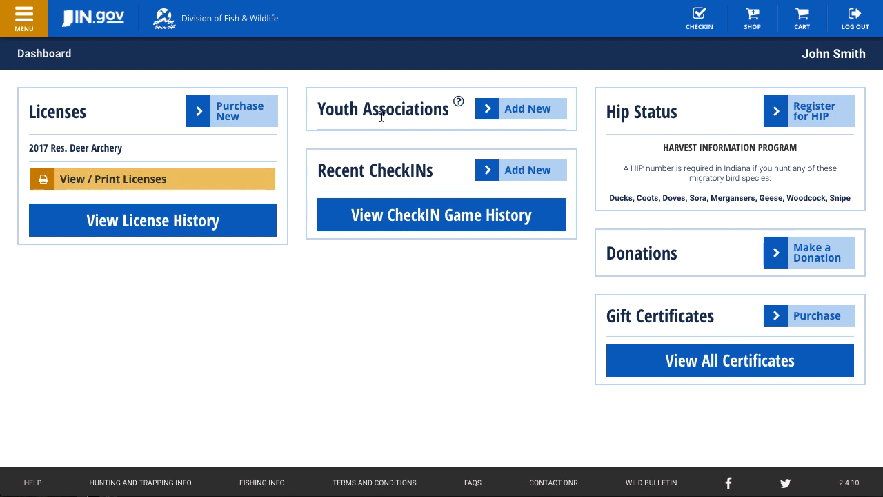
Add a youth association, attesting the youth has no social security number
click(524, 112)
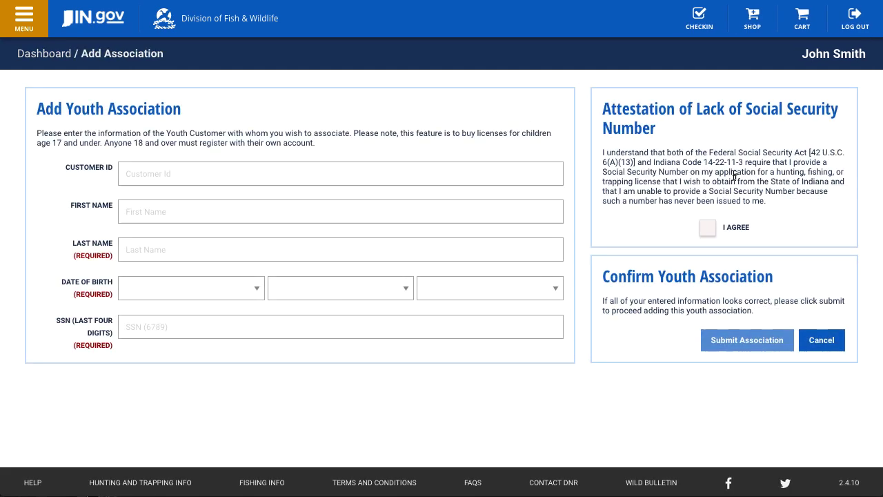
click(707, 230)
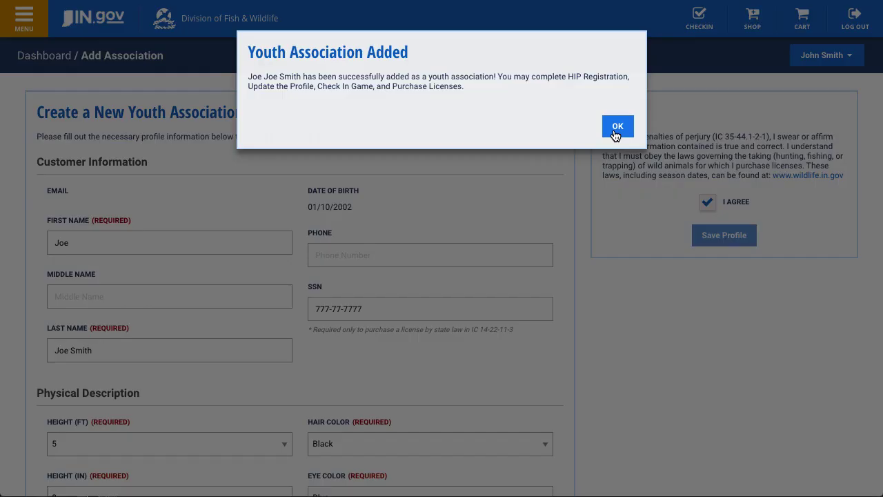
click(617, 127)
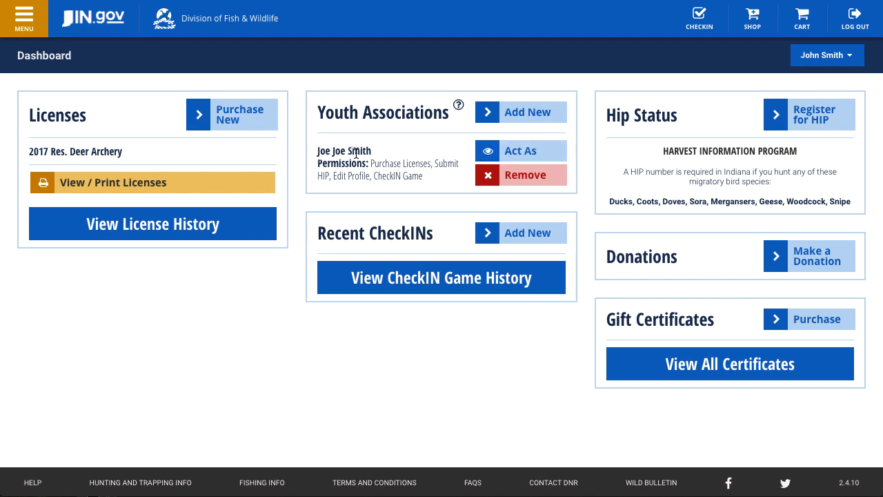
Acting as the youth, add the 2017 Apprentice Res. Youth Hunt/Trap license to the cart
click(510, 154)
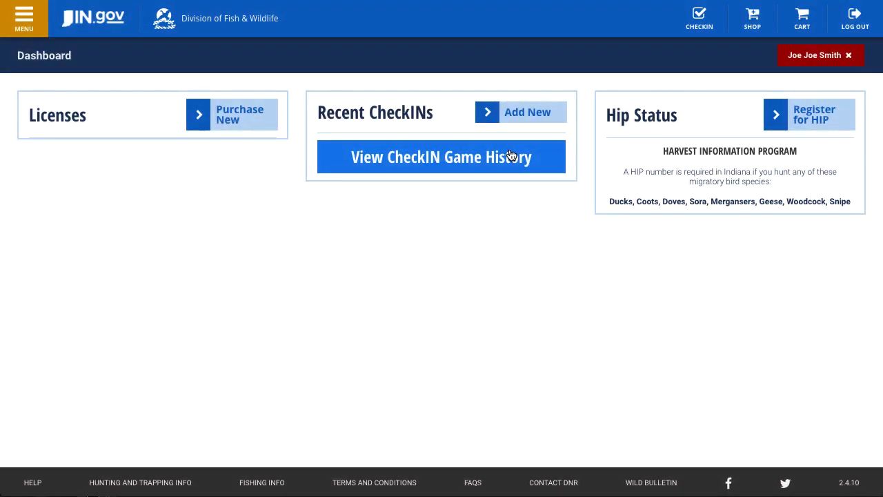
click(238, 120)
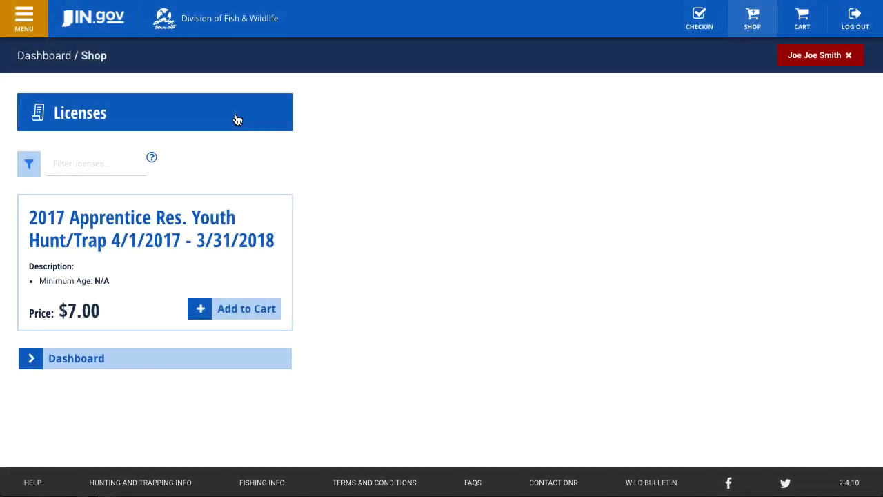
click(238, 308)
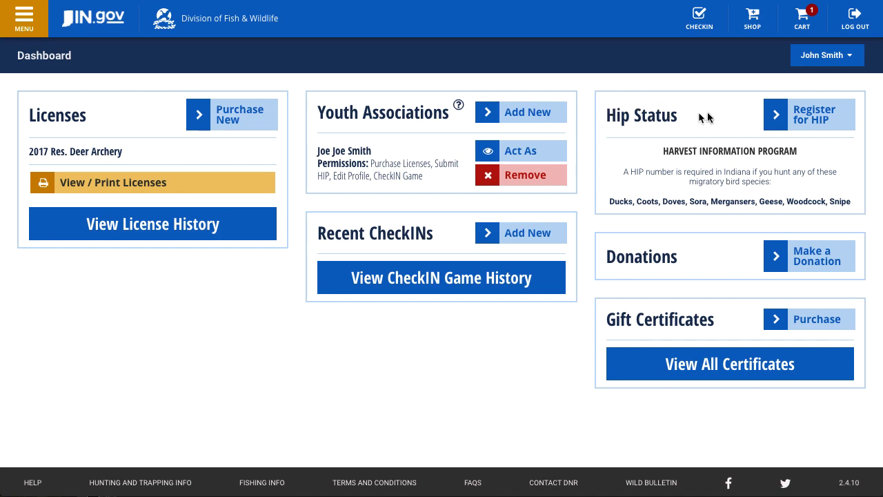
Start HIP registration, answering yes to hunting migratory birds last season
click(805, 119)
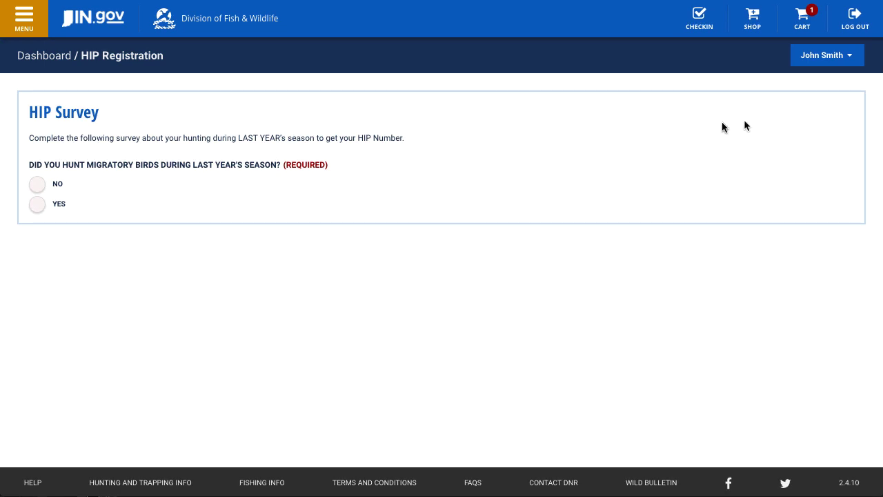
click(36, 204)
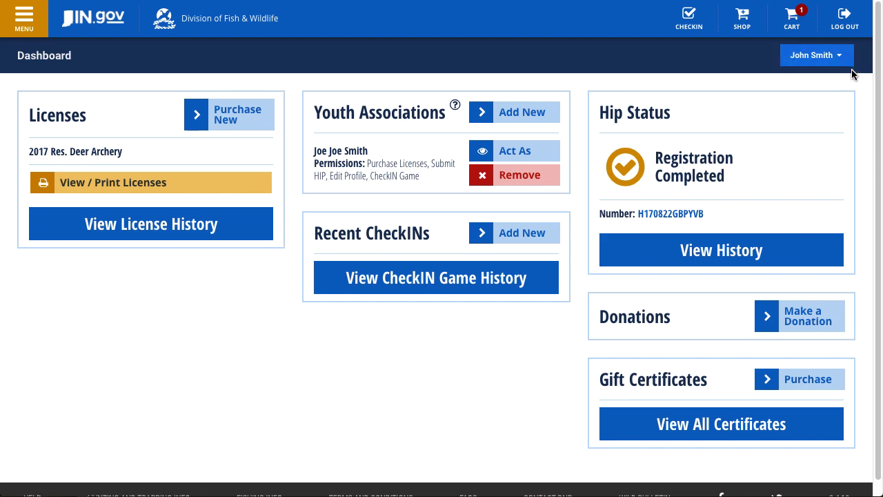
Add a 500 donation to the Sportsman's Benevolence Fund to the cart
click(821, 317)
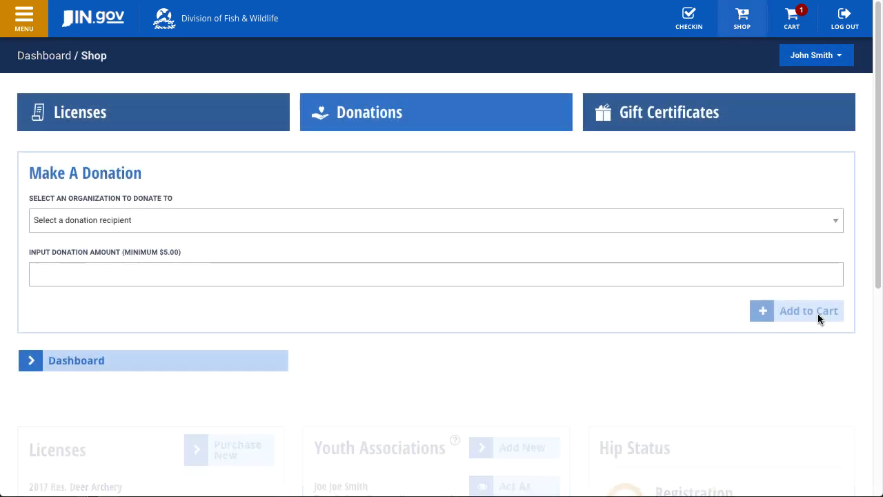
click(293, 226)
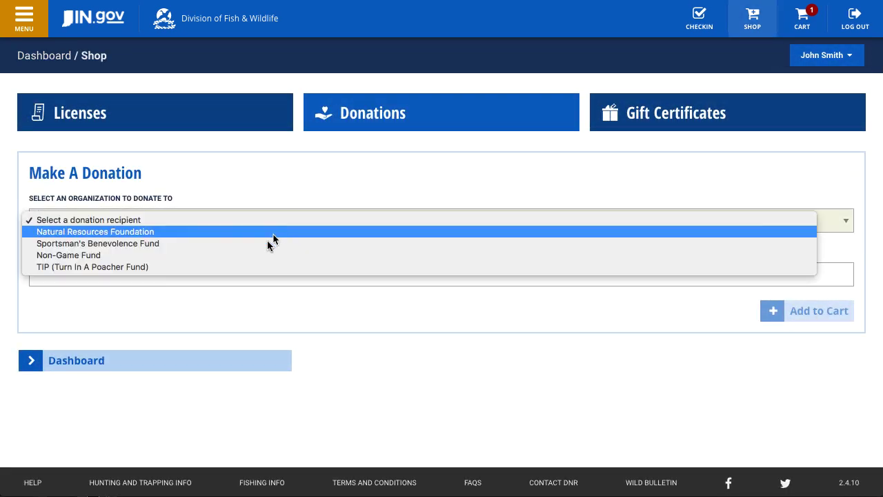
click(264, 249)
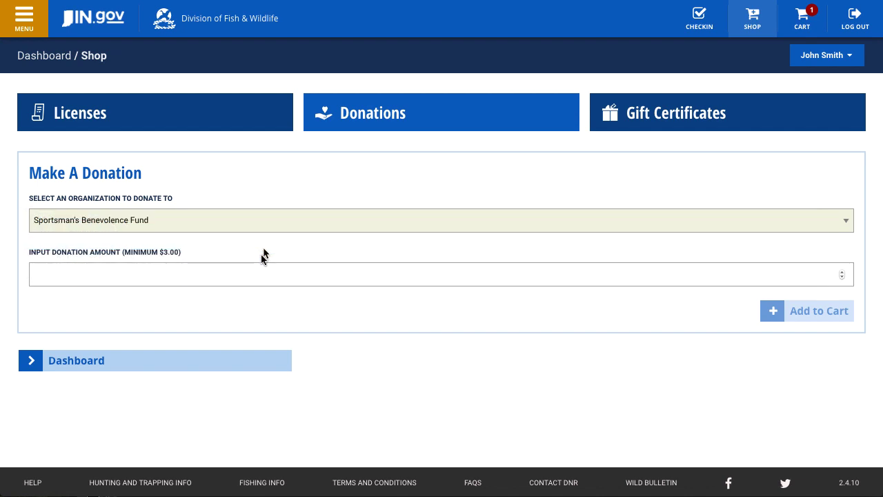
text(500)
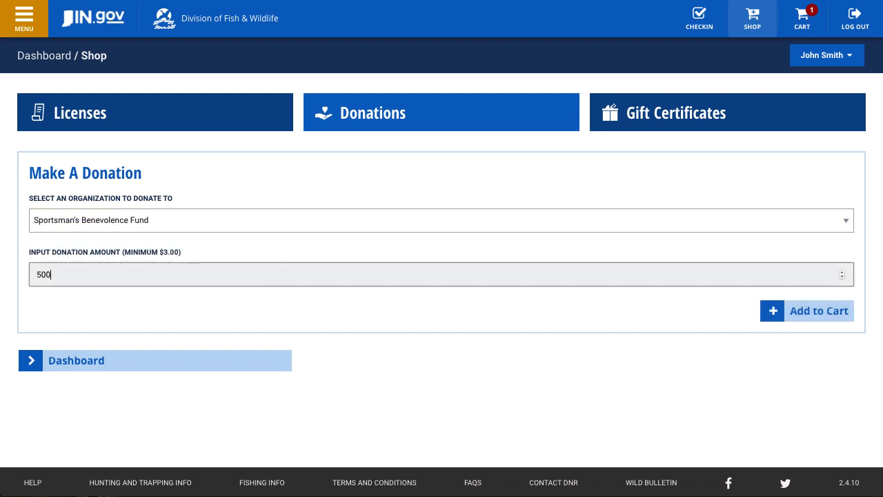
click(834, 311)
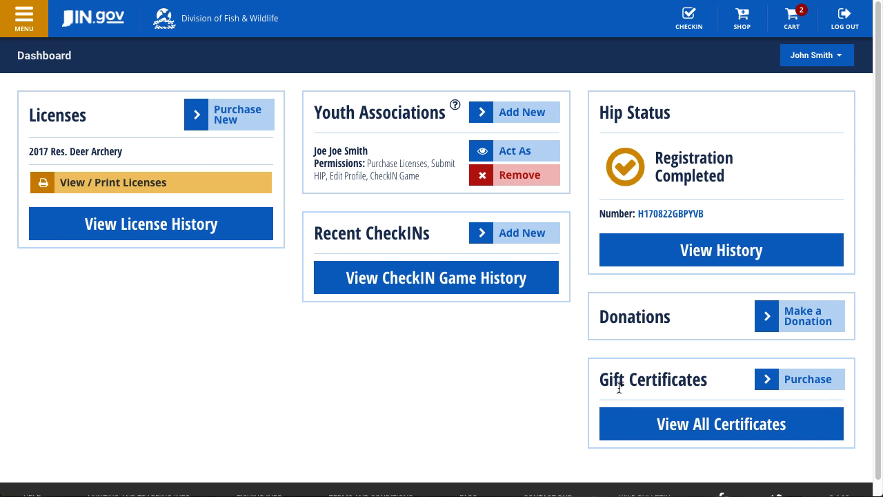
From the certificate list, redeem the $100 gift certificate using its certificate and validation numbers
click(695, 427)
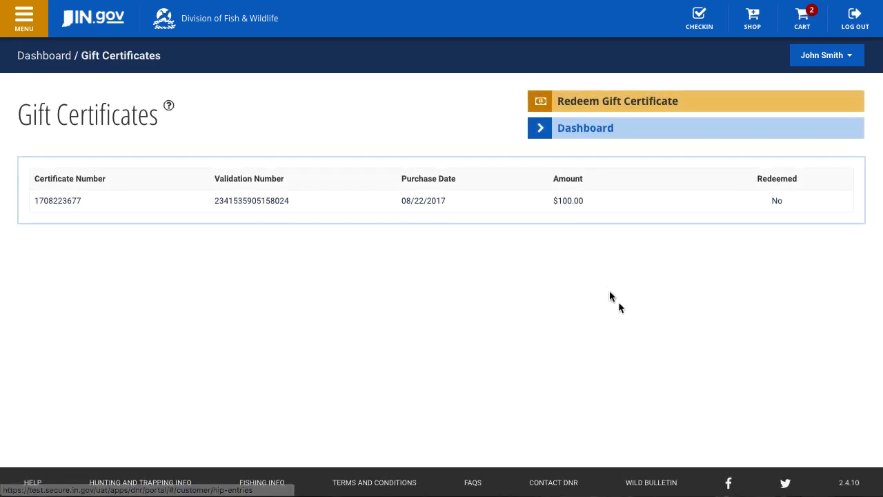
click(601, 104)
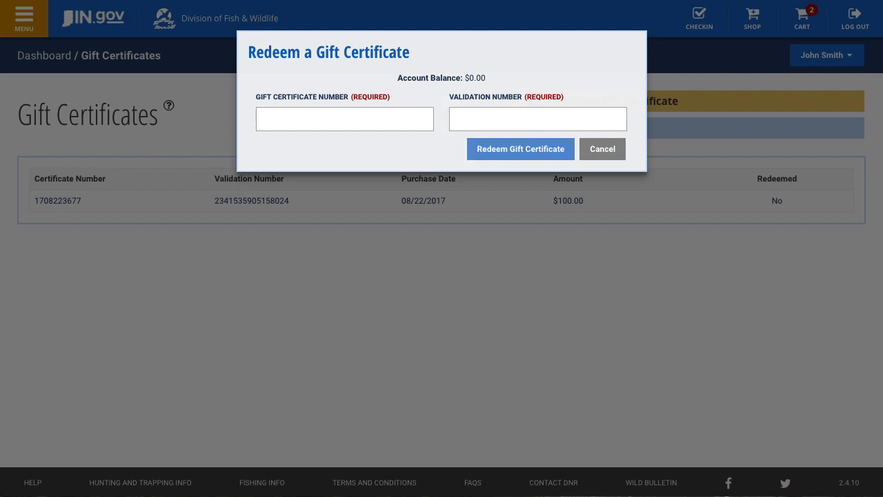
click(408, 119)
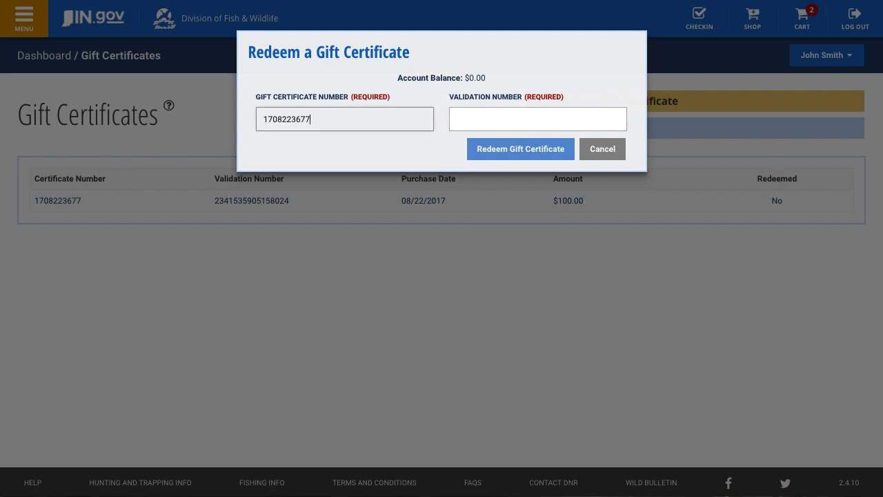
click(833, 269)
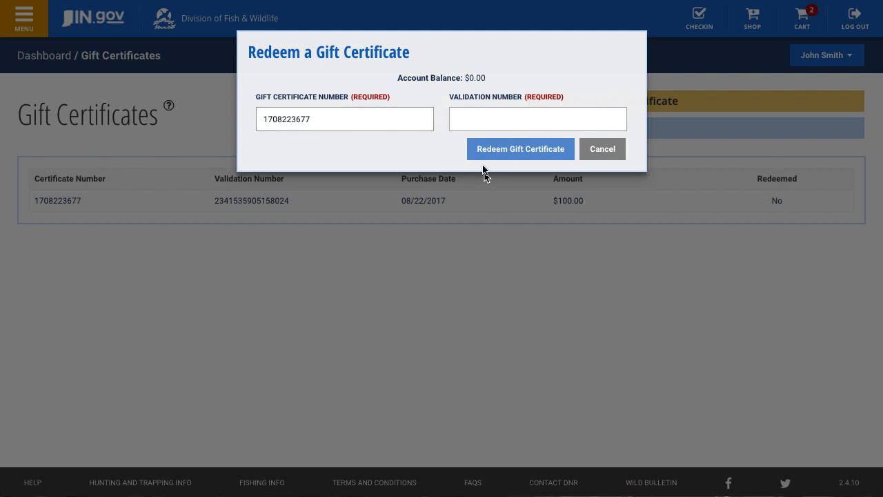
click(503, 119)
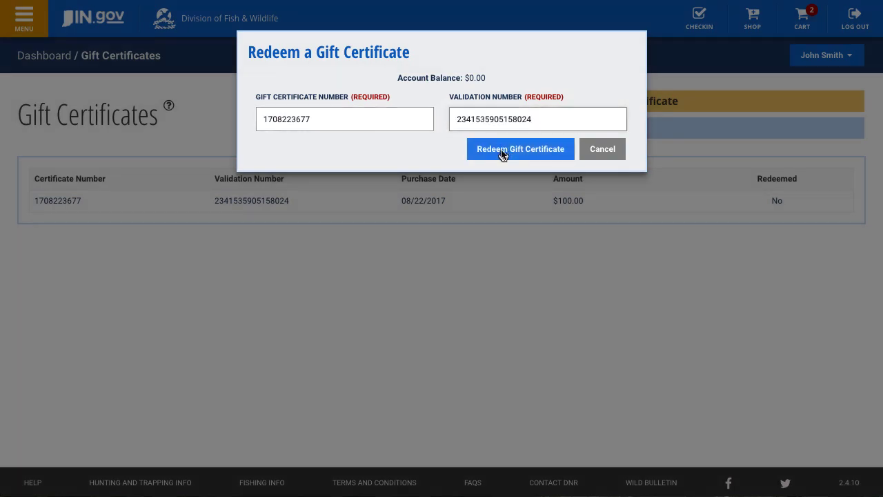
click(506, 151)
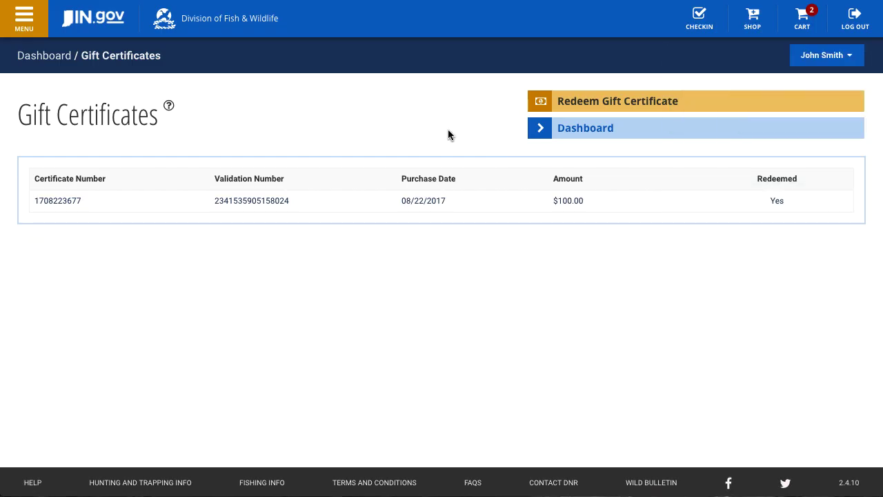
Visit My Profile, then go to the User Settings page with the change-email and change-password forms
click(34, 31)
click(47, 198)
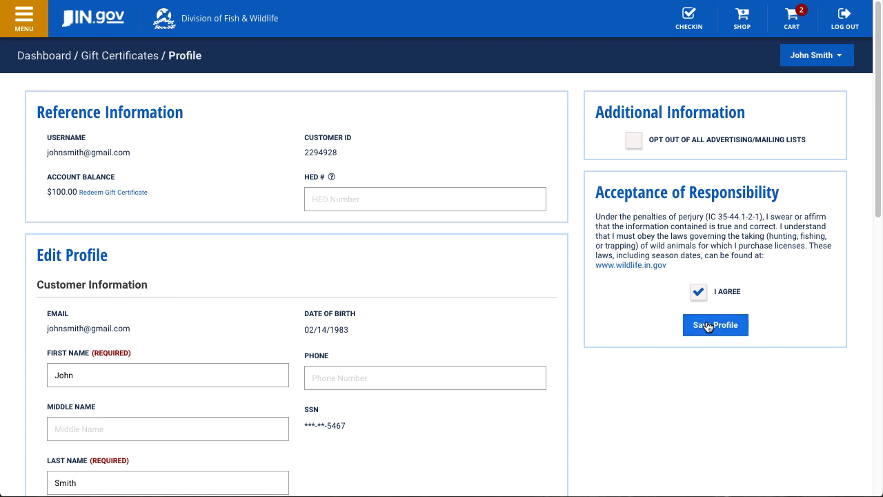
click(24, 19)
click(47, 225)
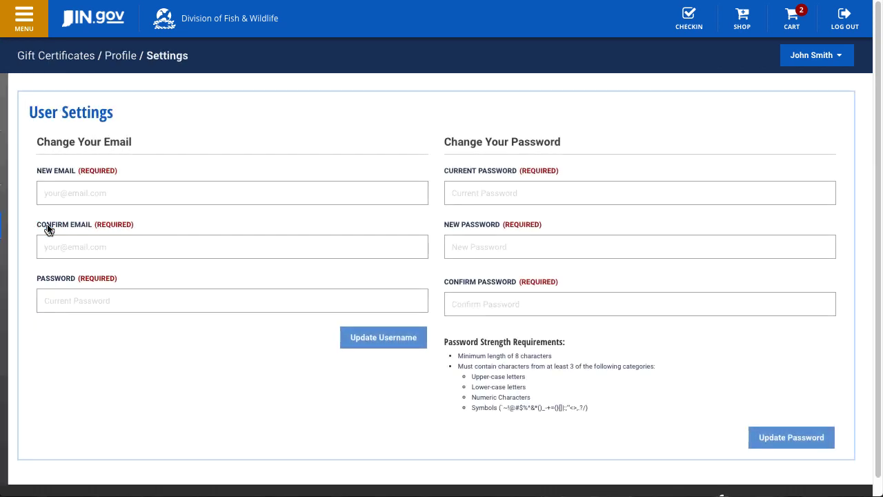